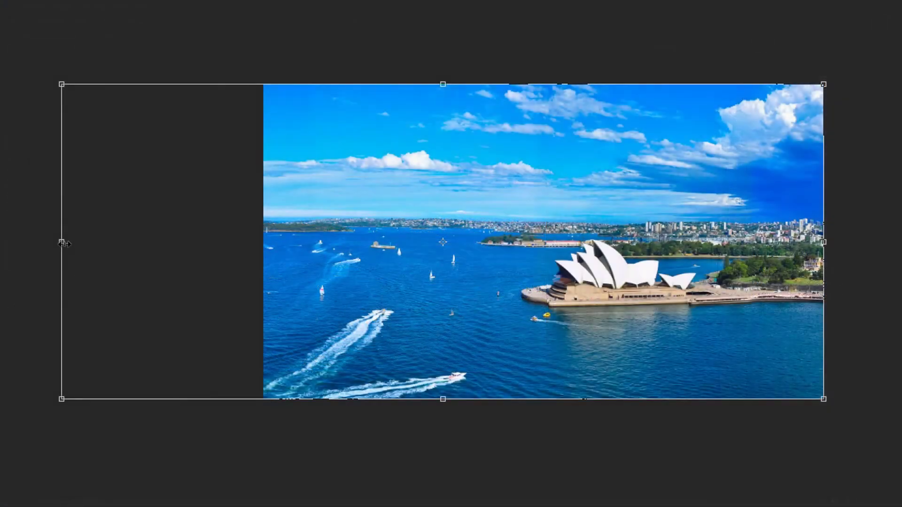
Slide the Sydney Harbor layer right until X reads about -491 px.
left_click_drag(61, 242, 267, 258)
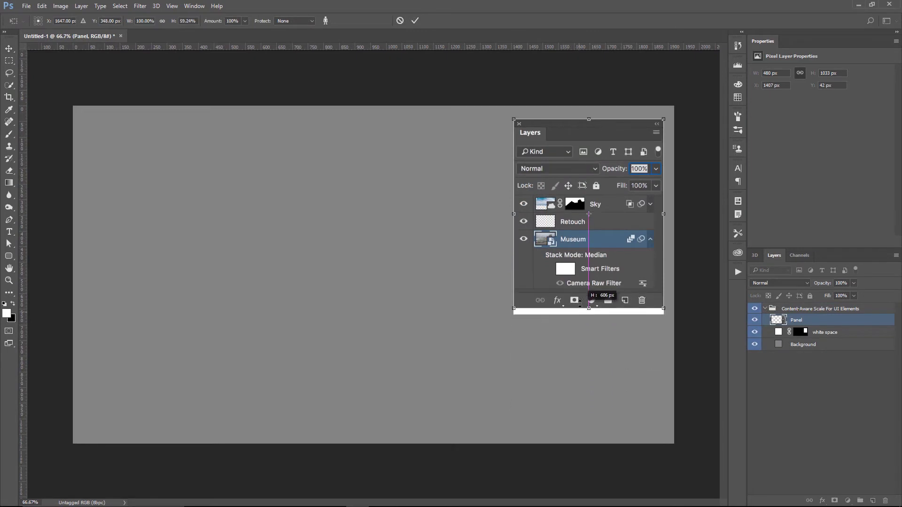
left_click_drag(579, 302, 579, 308)
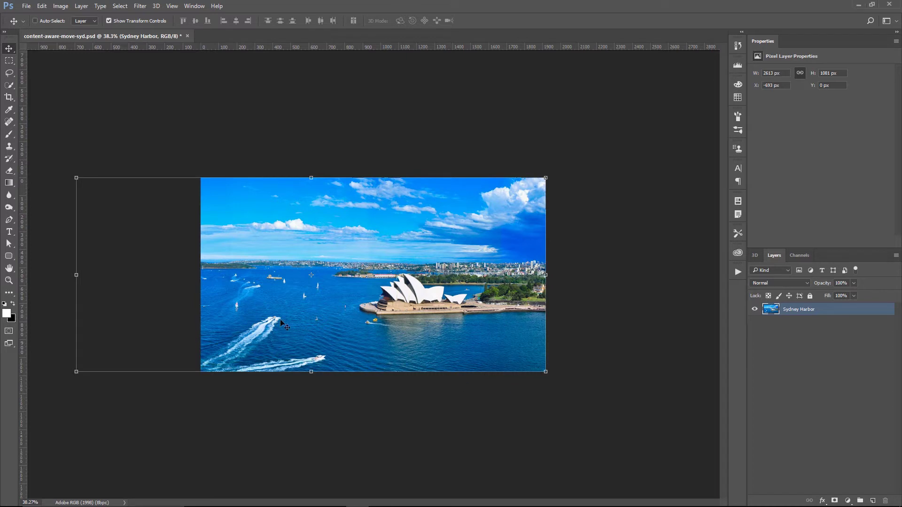
left_click_drag(244, 305, 316, 297)
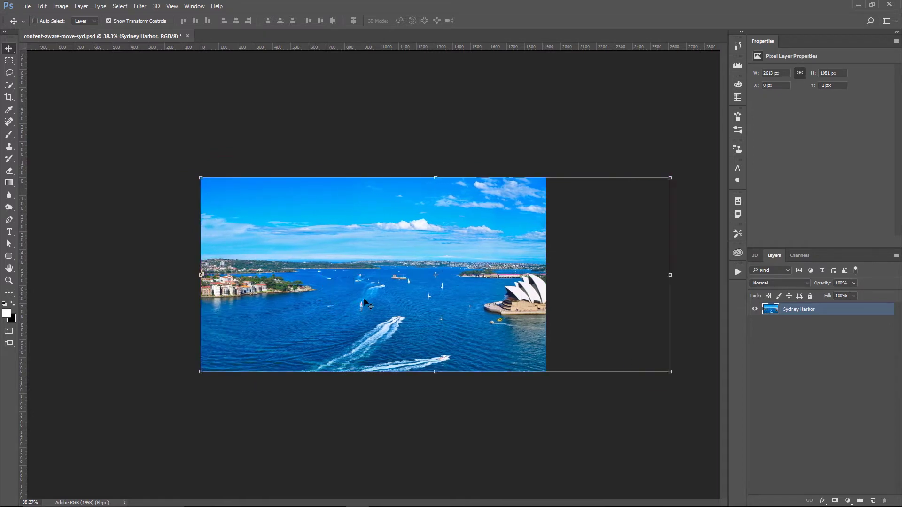
left_click_drag(520, 296, 408, 304)
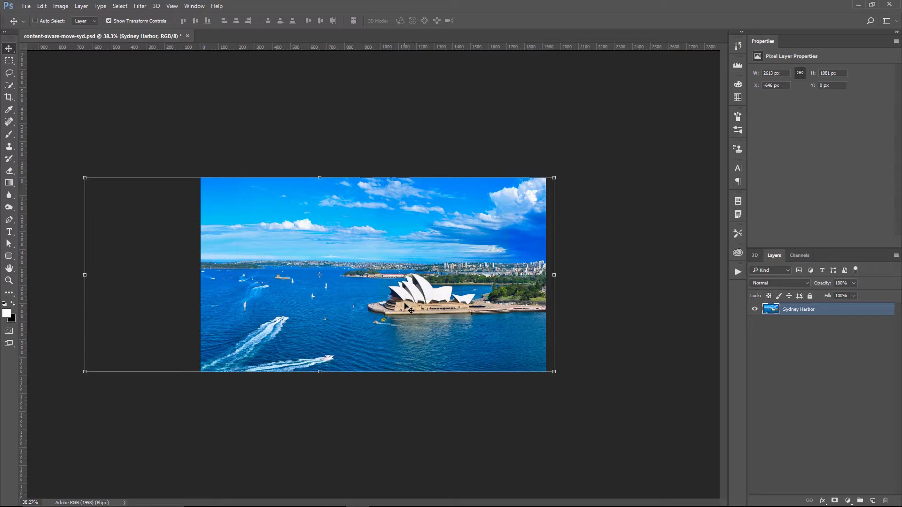
mouse_move(380, 305)
left_mouse_down()
mouse_move(468, 299)
mouse_move(426, 310)
left_mouse_up()
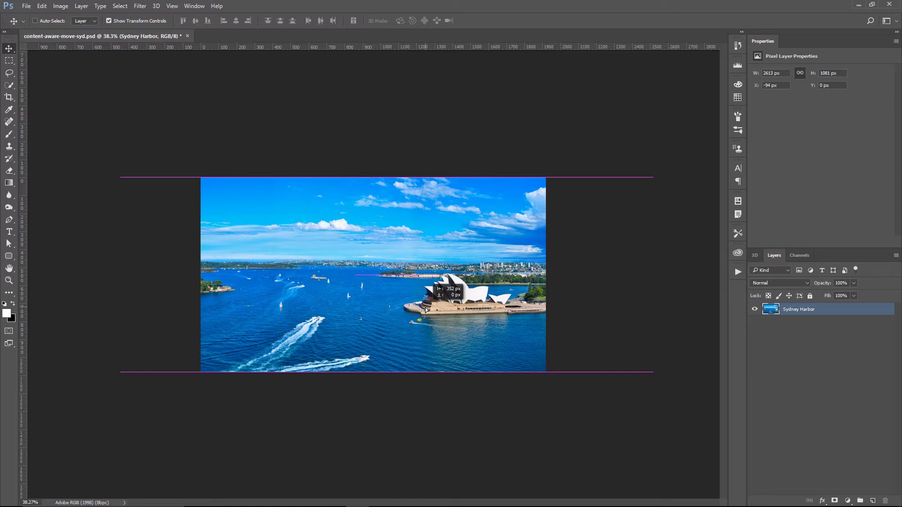
left_click_drag(426, 310, 417, 309)
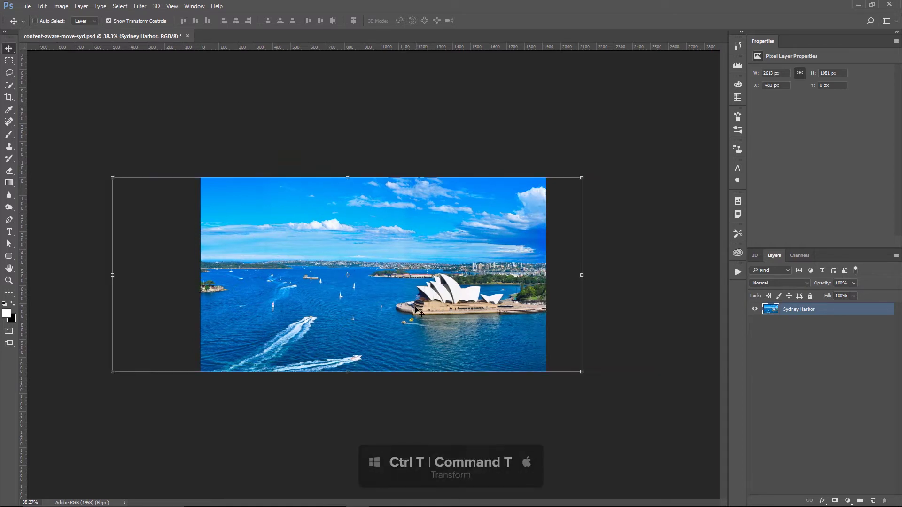
key("ctrl+t")
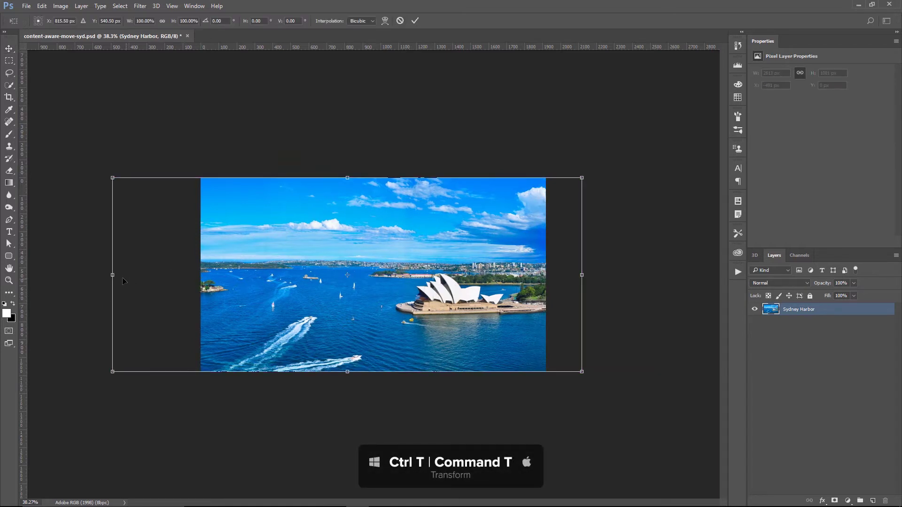
left_click_drag(112, 275, 199, 268)
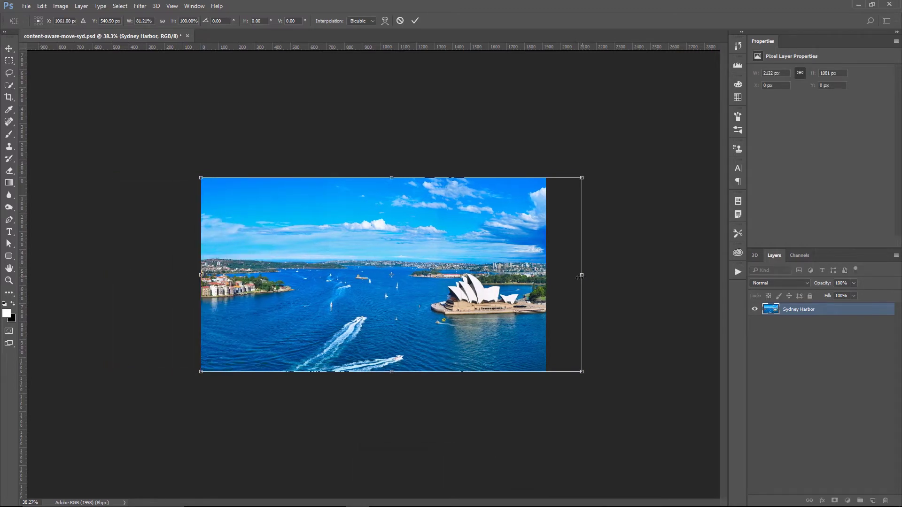
left_click_drag(581, 275, 545, 275)
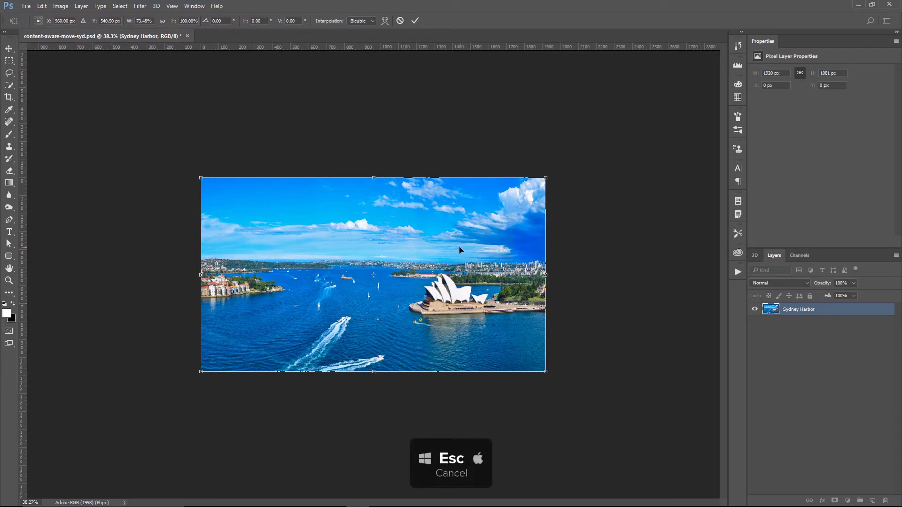
key("Escape")
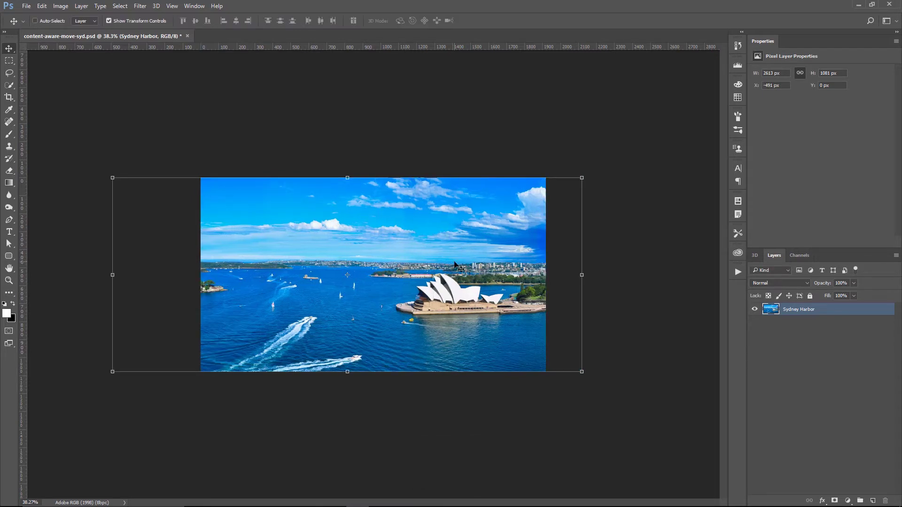
Move the photo back left and trial a content-aware squeeze from its left side.
left_click_drag(454, 263, 430, 267)
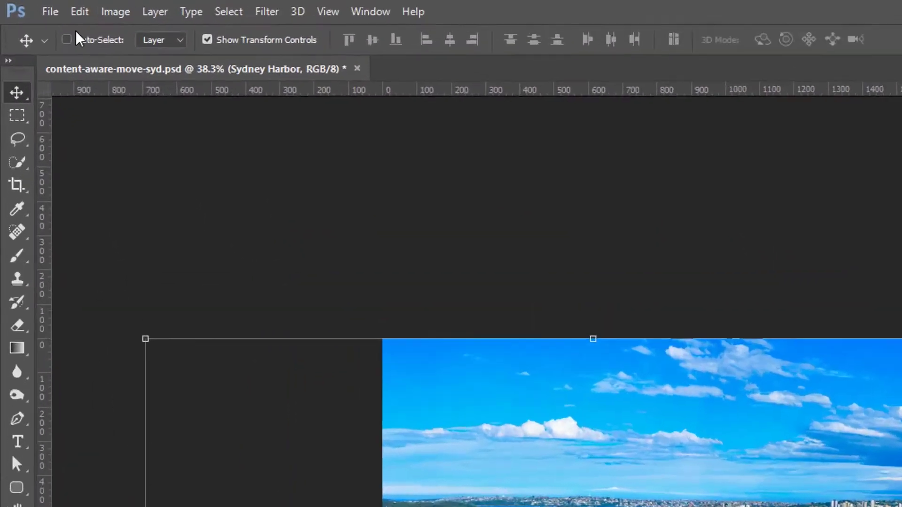
left_click(41, 6)
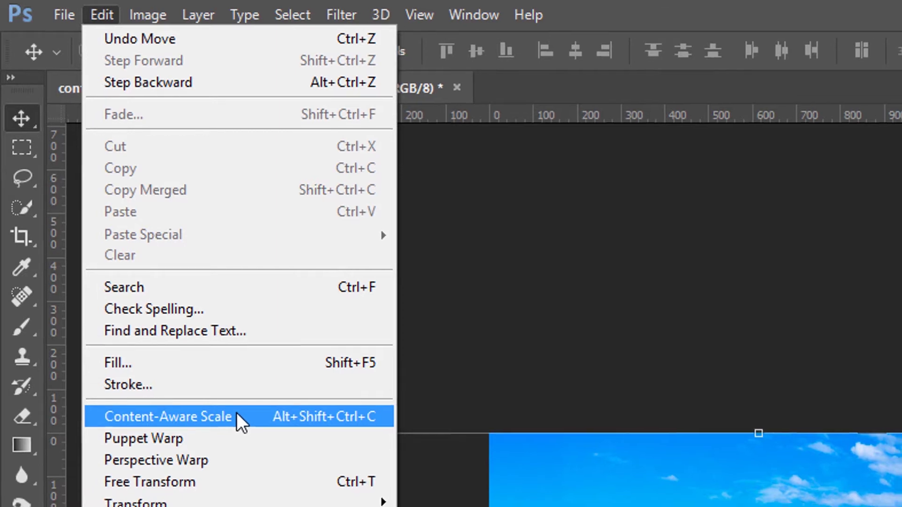
left_click(236, 413)
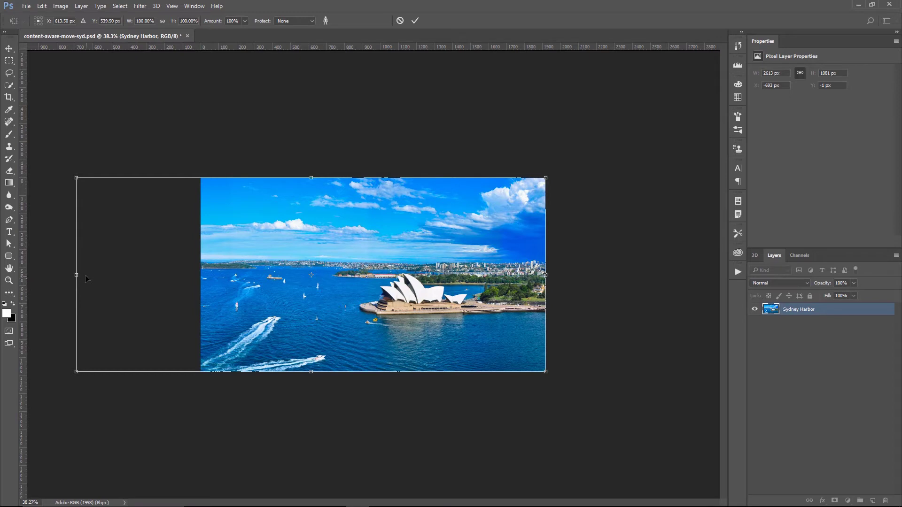
left_click_drag(77, 276, 200, 280)
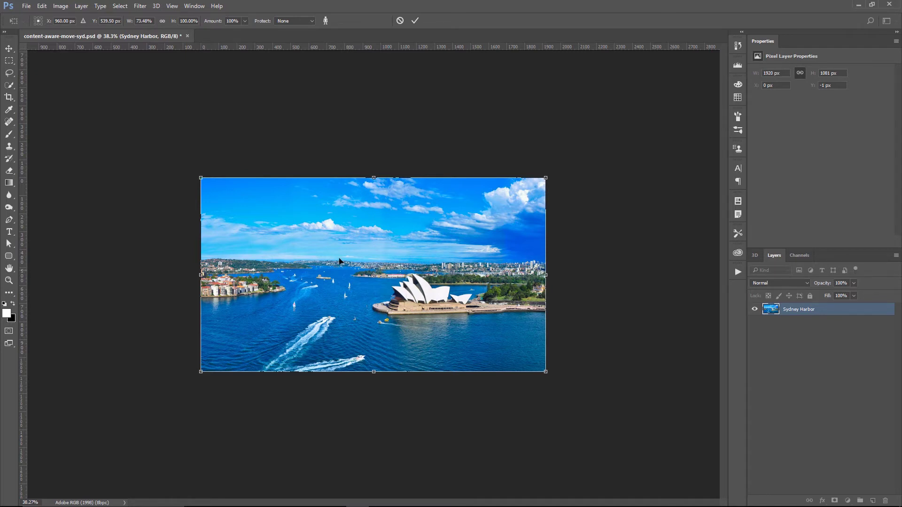
Commit the trial content-aware squeeze, then undo it with Ctrl+Alt+Z.
left_click(416, 22)
key("Return")
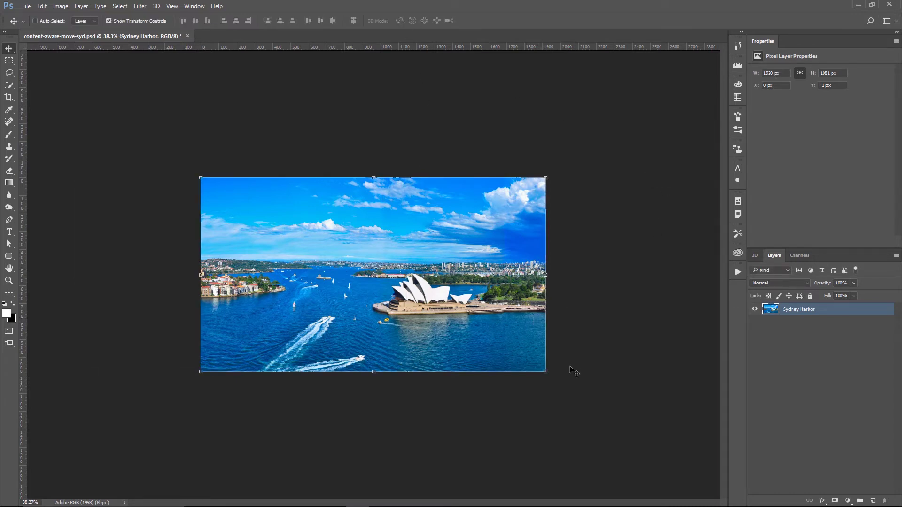
key("ctrl+alt+z")
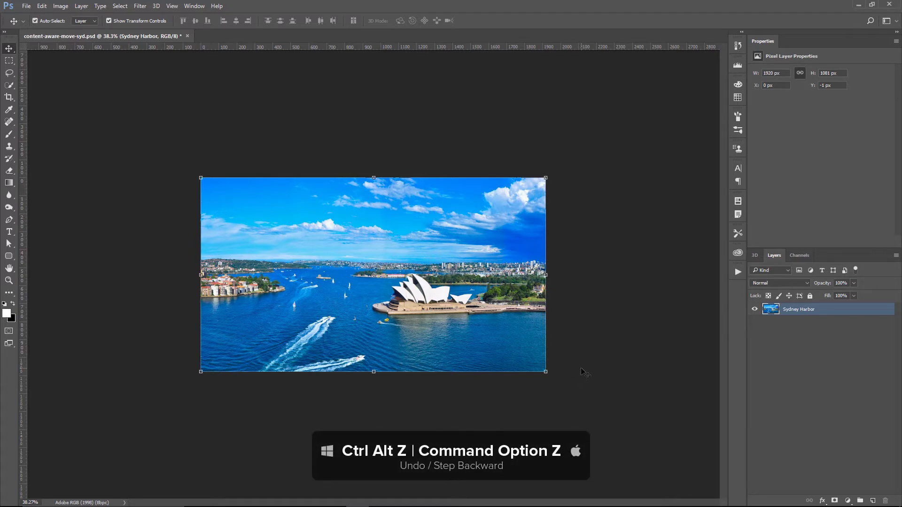
key("ctrl+alt+z")
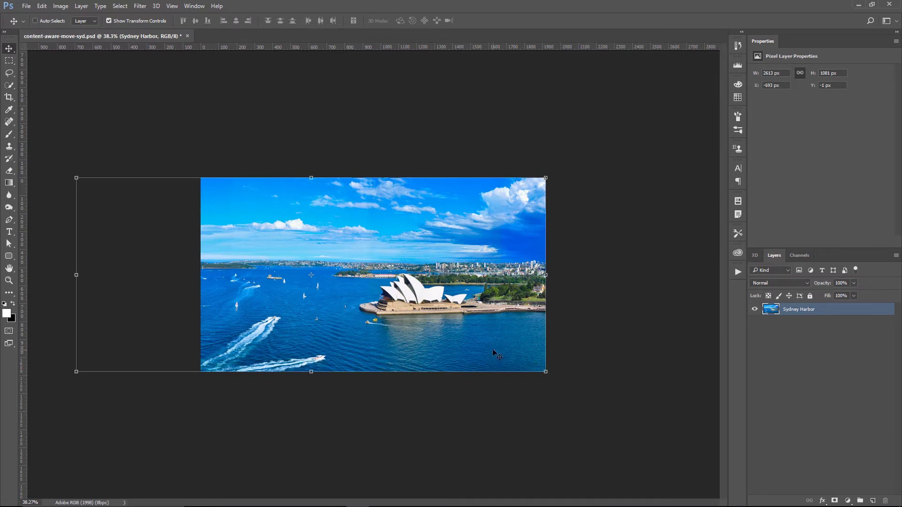
Content-aware scale the photo from a right-middle reference point, pulling its left edge to the canvas edge.
left_click(42, 6)
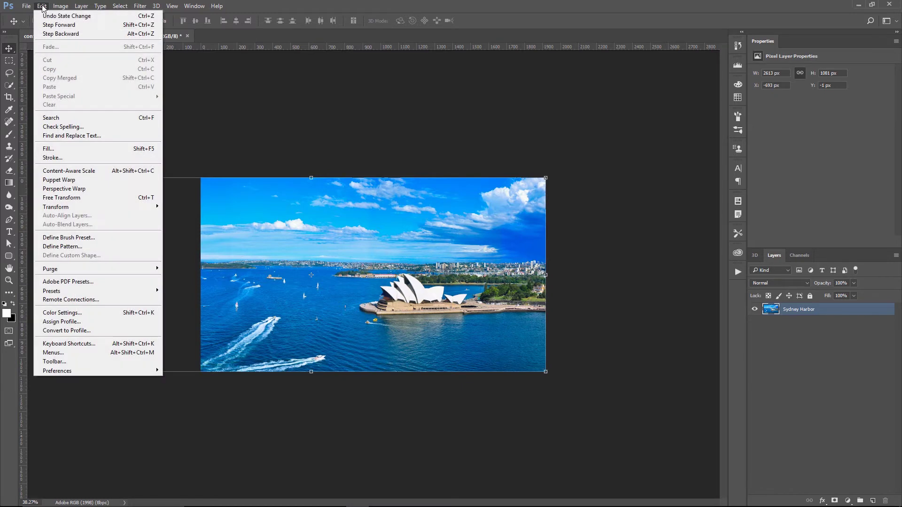
left_click(81, 172)
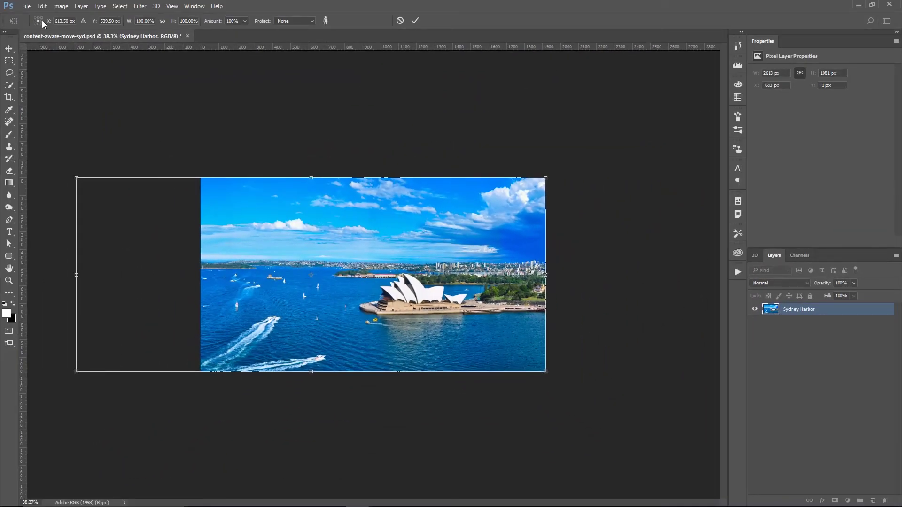
left_click(41, 21)
left_click_drag(76, 276, 200, 275)
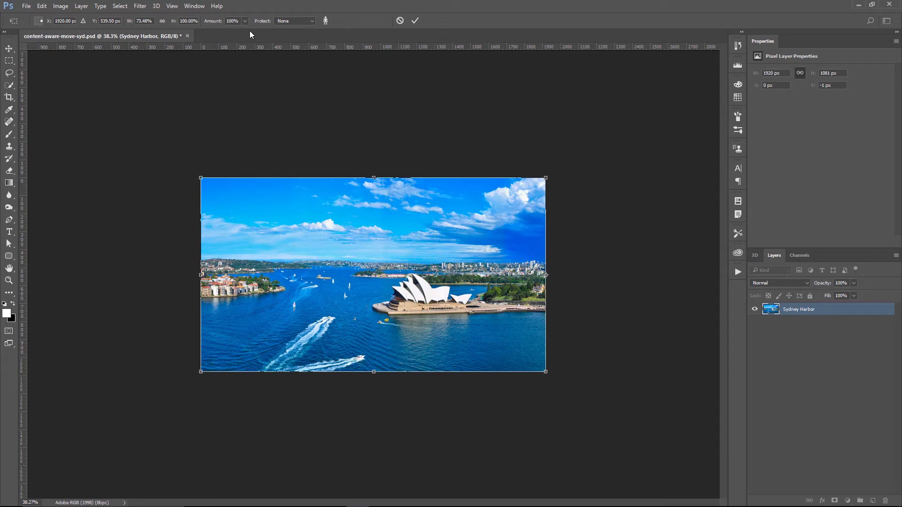
left_click(244, 21)
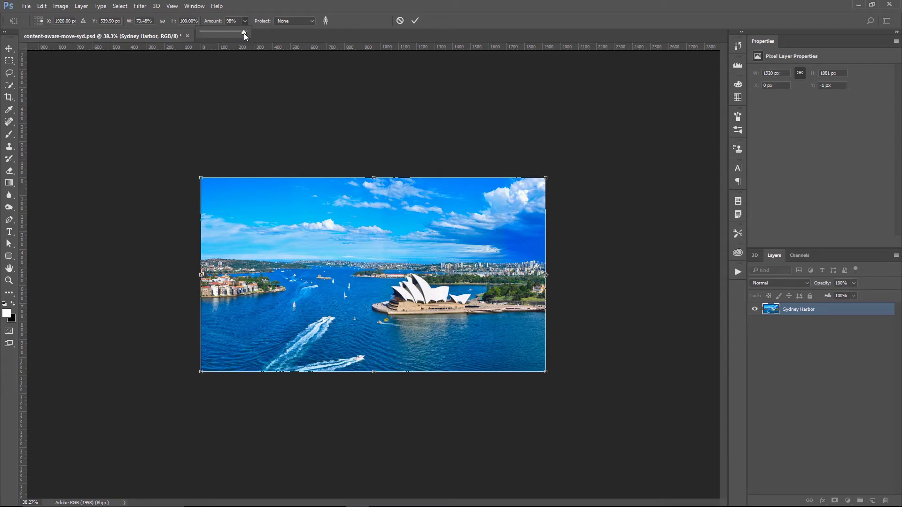
left_click_drag(228, 34, 152, 38)
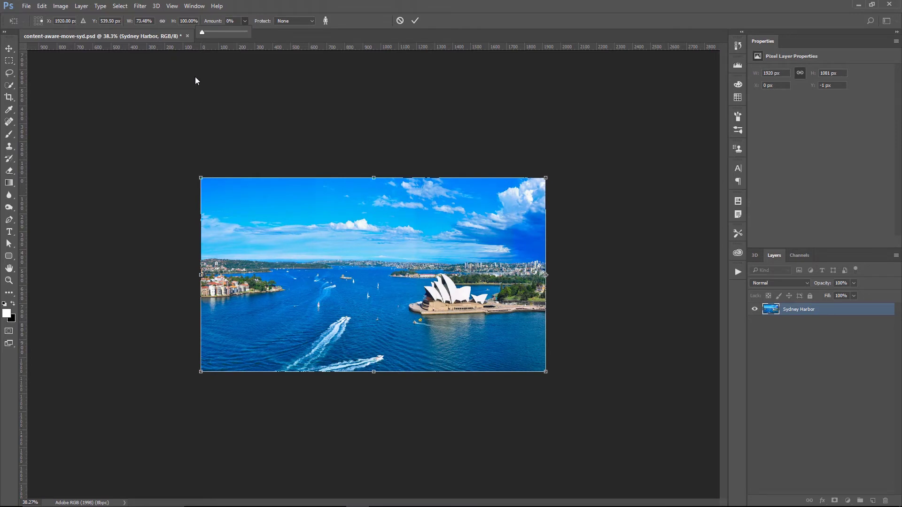
left_click_drag(202, 32, 248, 36)
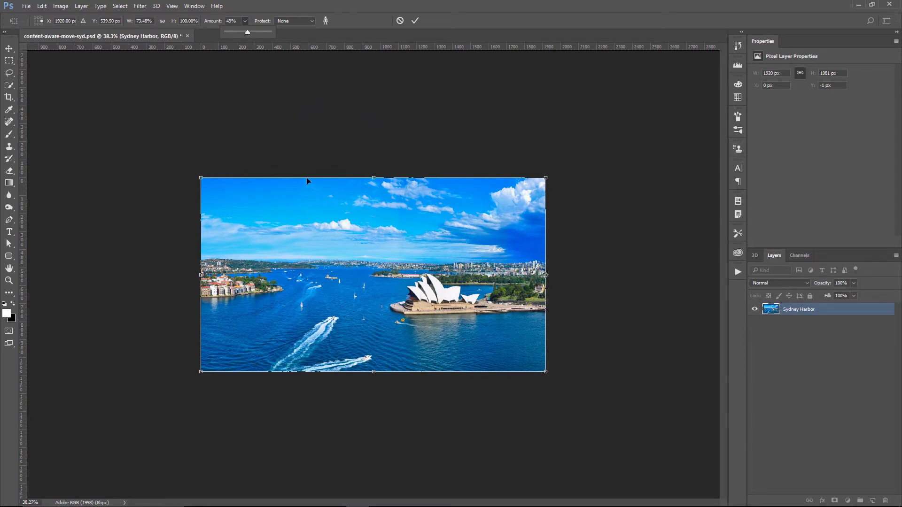
left_click_drag(248, 33, 347, 36)
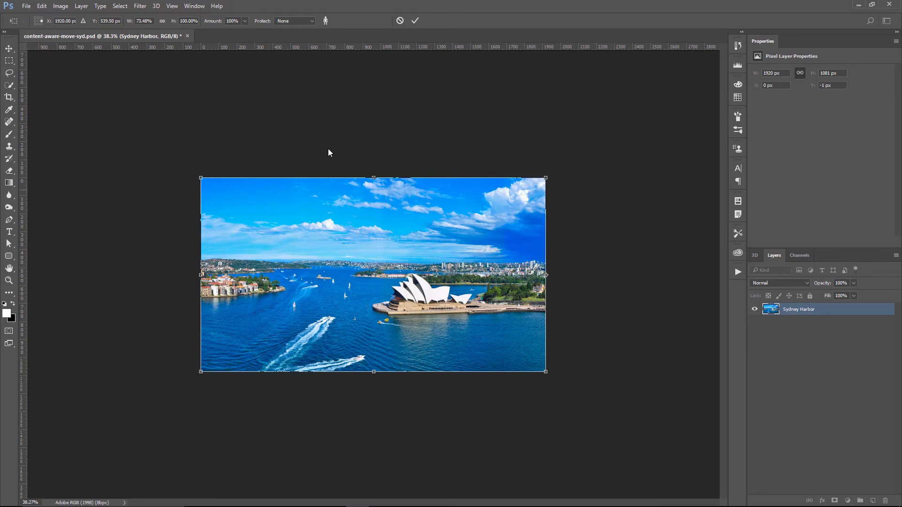
Cancel the pending squeeze and slide the full-width photo right until it snaps to X 0.
left_click(399, 21)
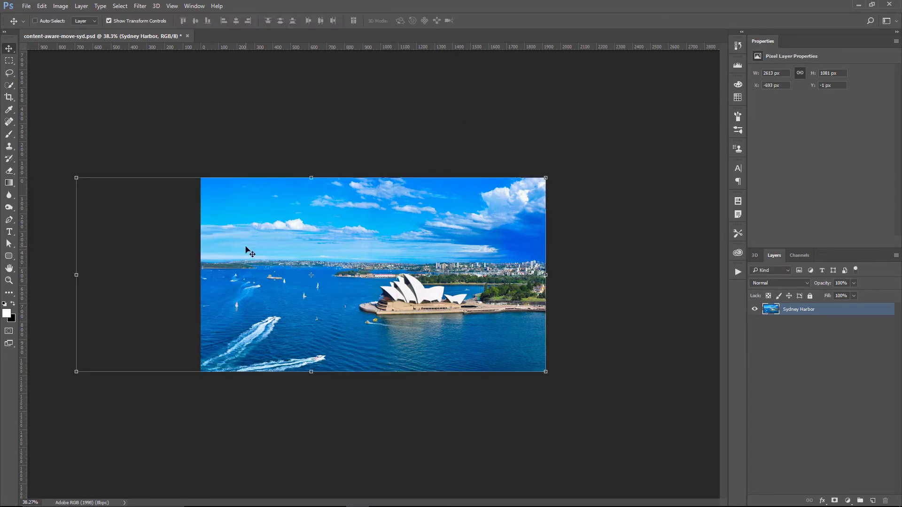
left_click_drag(248, 251, 349, 248)
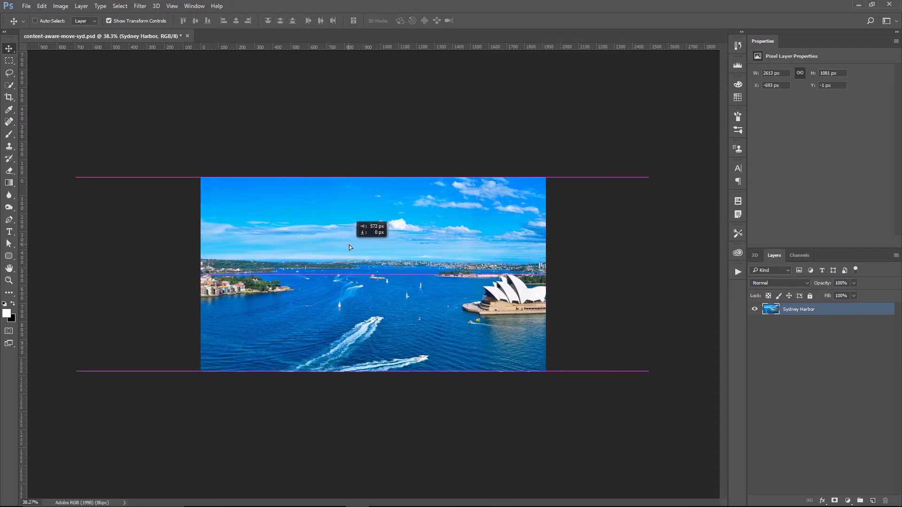
left_click_drag(349, 248, 371, 247)
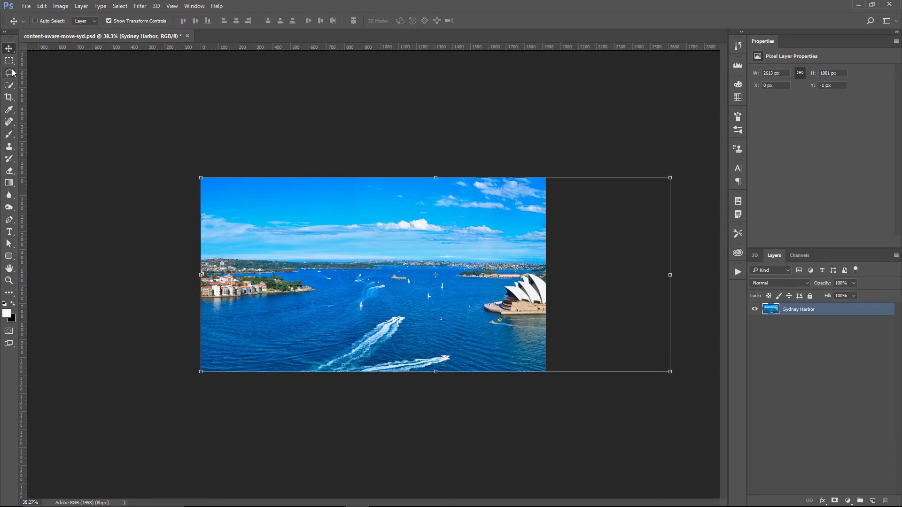
Draw a freehand Lasso selection around the left headland and its buildings.
left_click_drag(9, 72, 34, 75)
mouse_move(201, 252)
left_mouse_down()
mouse_move(320, 255)
mouse_move(355, 269)
mouse_move(313, 278)
left_mouse_up()
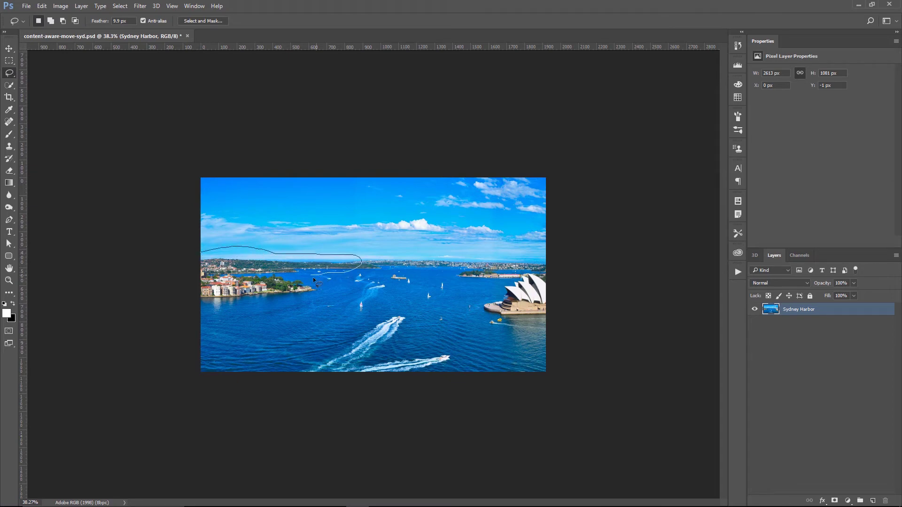
mouse_move(213, 330)
left_mouse_down()
mouse_move(191, 307)
mouse_move(179, 274)
left_mouse_up()
left_click_drag(180, 277, 185, 263)
Fill the shoreline selection white in a new Alpha 1 channel, deselect, and return to RGB layers.
left_click(797, 255)
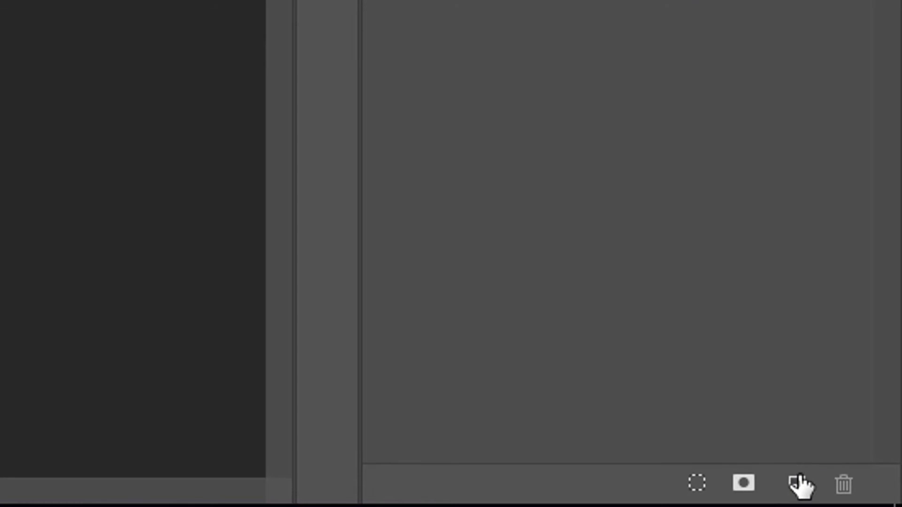
left_click(797, 482)
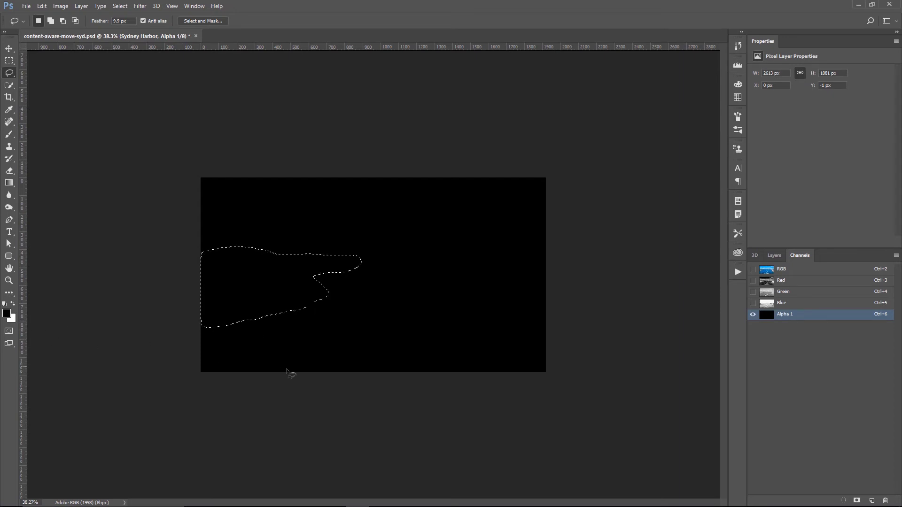
key("ctrl+BackSpace")
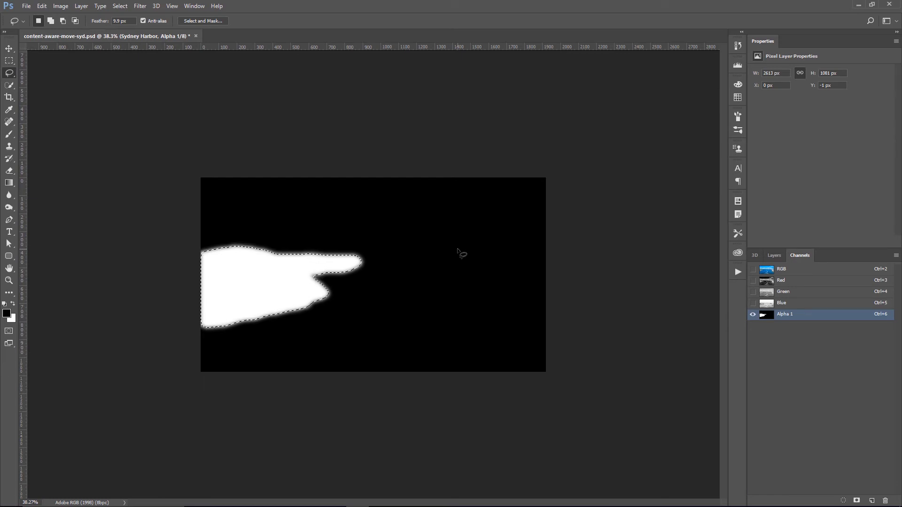
key("ctrl+d")
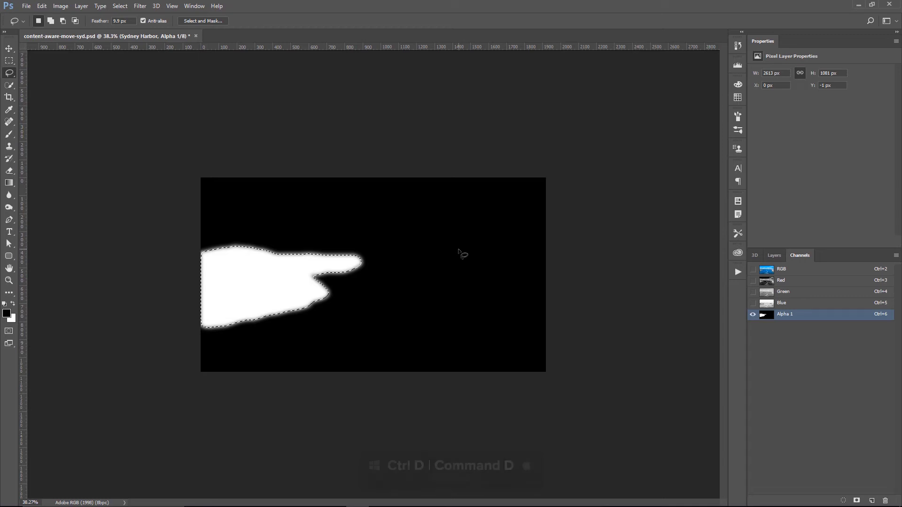
left_click(782, 270)
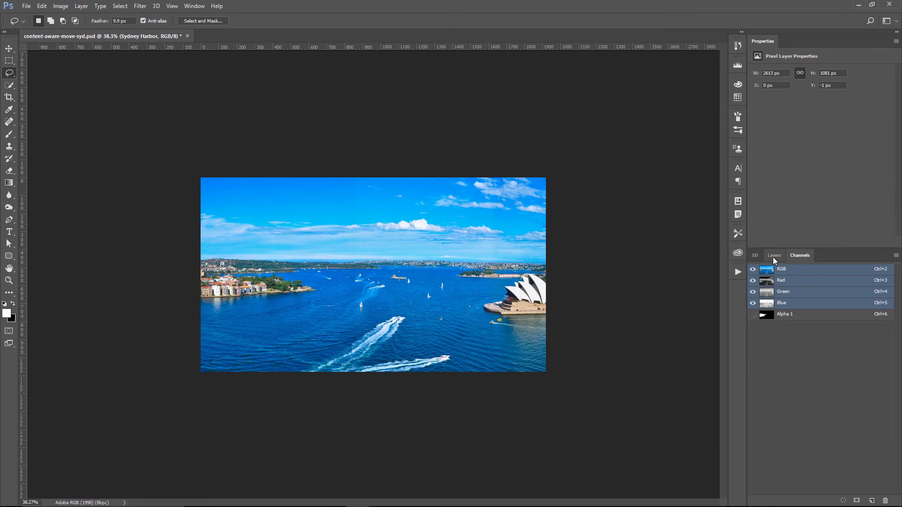
left_click(774, 256)
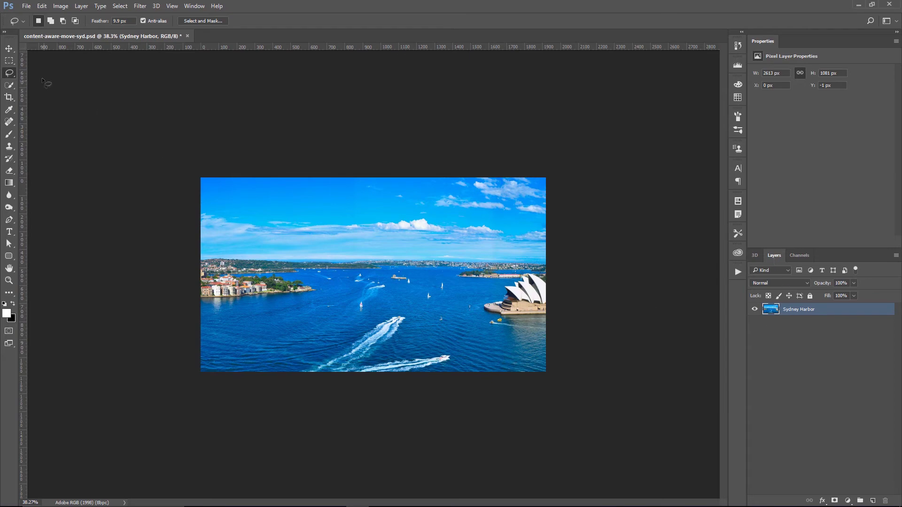
Content-aware scale the photo to 1920 px wide with Protect set to Alpha 1, and commit.
left_click(45, 7)
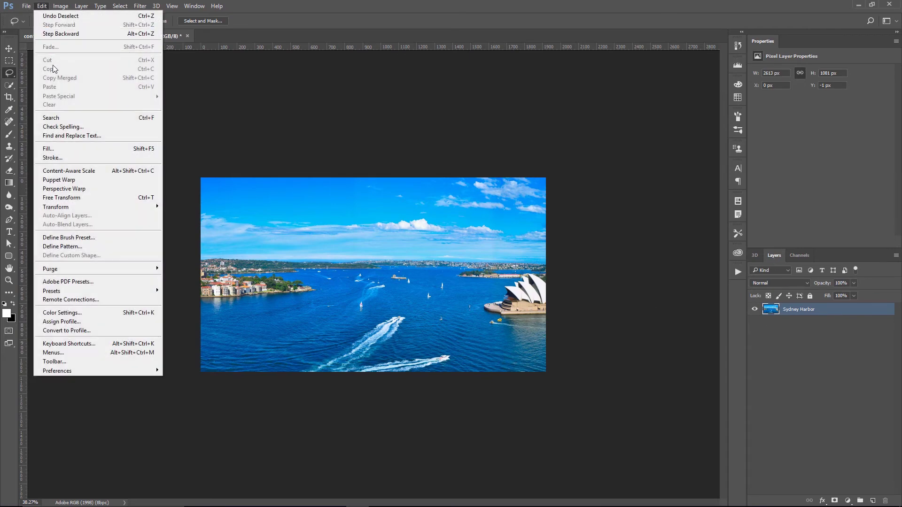
left_click(78, 174)
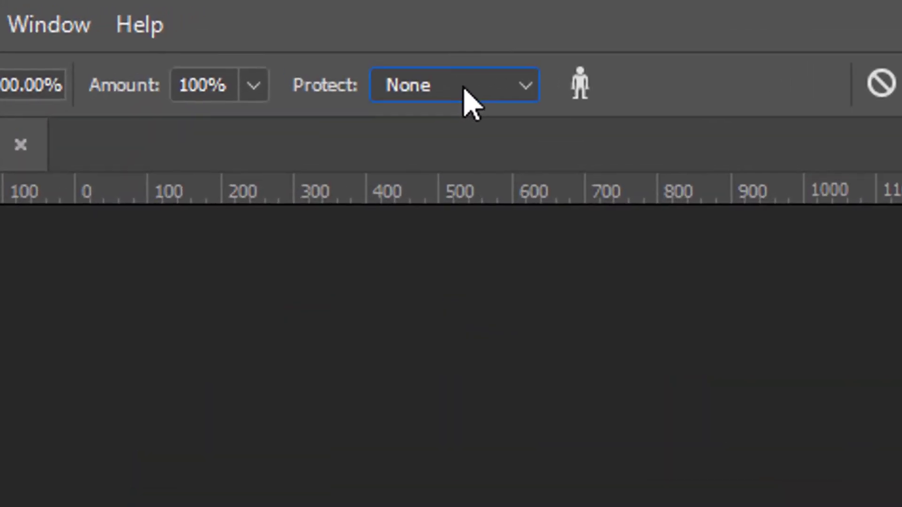
left_click(297, 21)
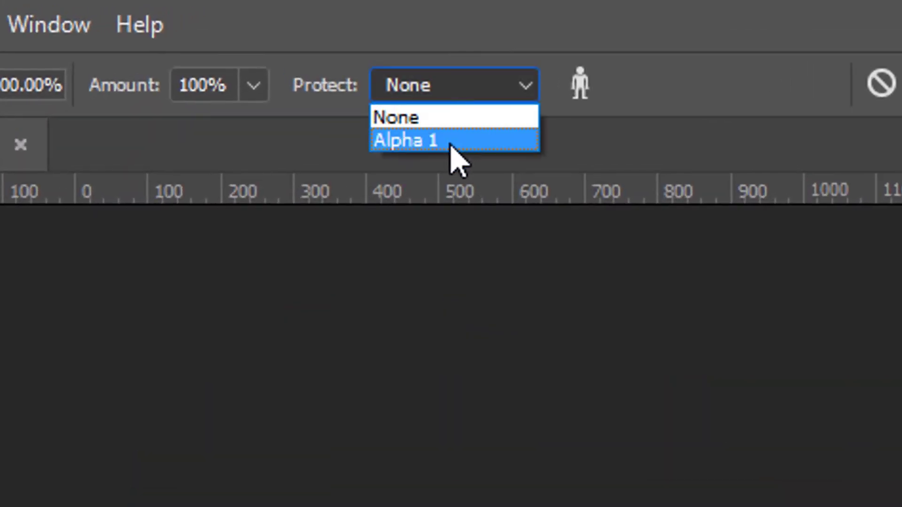
left_click(458, 141)
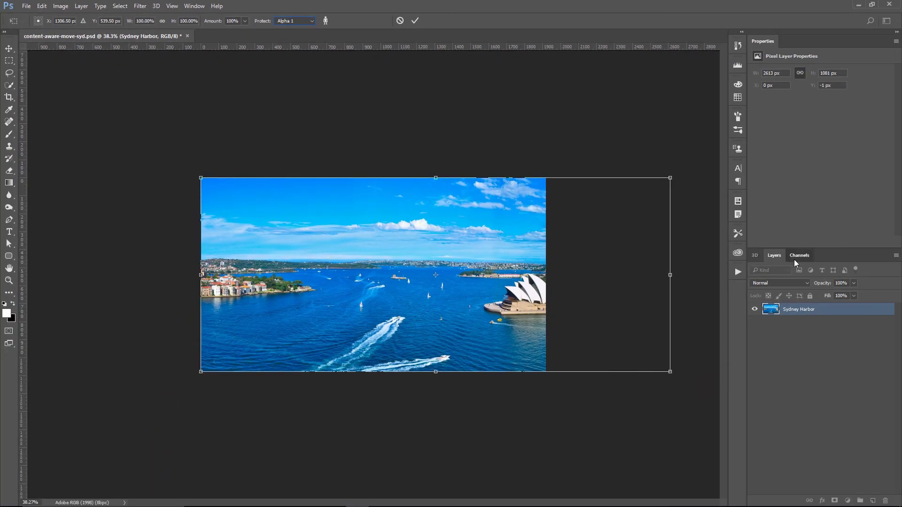
left_click(799, 255)
left_click(773, 255)
left_click_drag(671, 275, 545, 278)
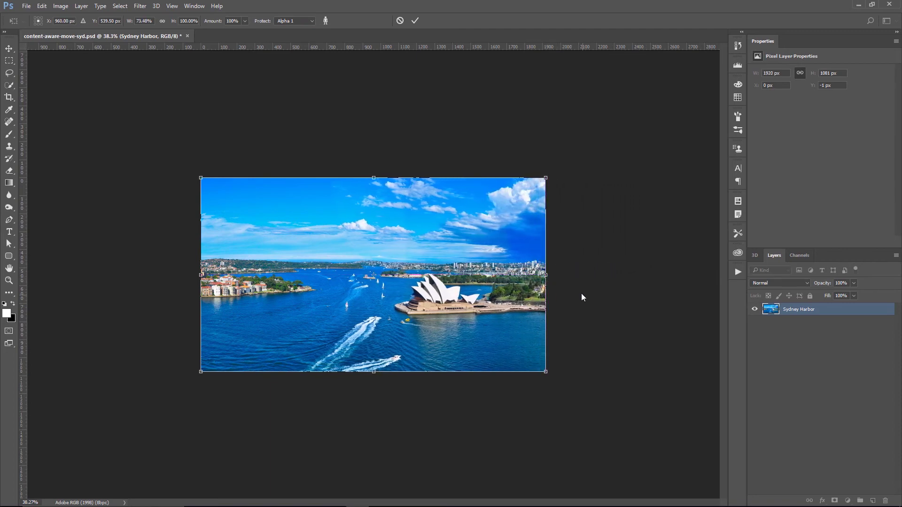
left_click(416, 20)
key("l")
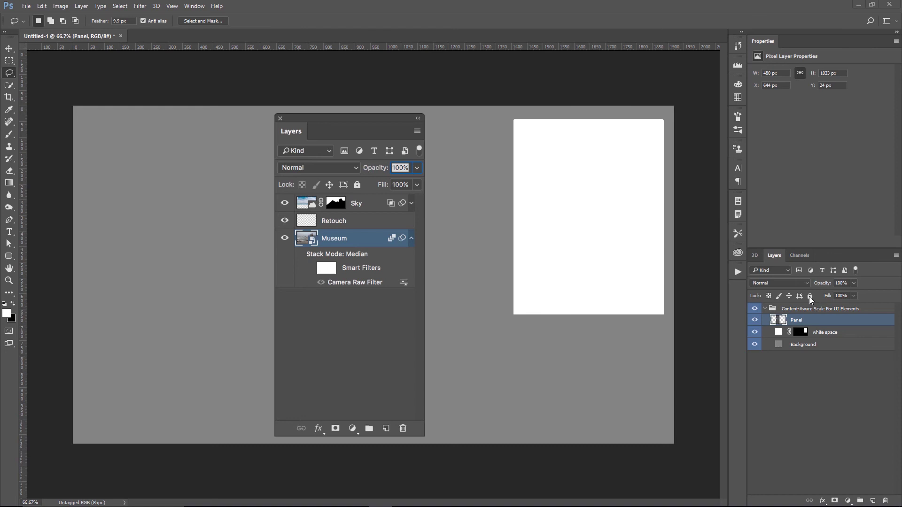
Toggle the Panel and white space layers' visibility, then nudge the Panel layer with Move.
left_click(755, 321)
left_click(755, 321)
left_click(755, 333)
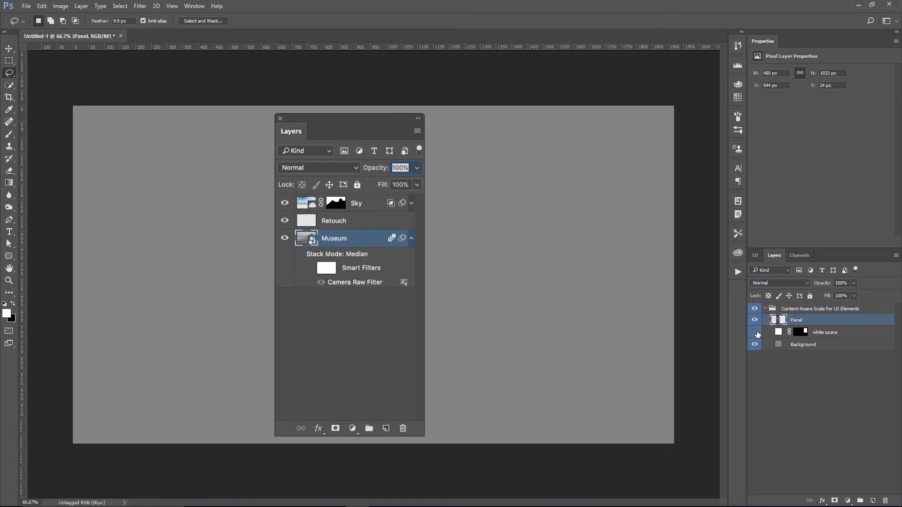
left_click(754, 333)
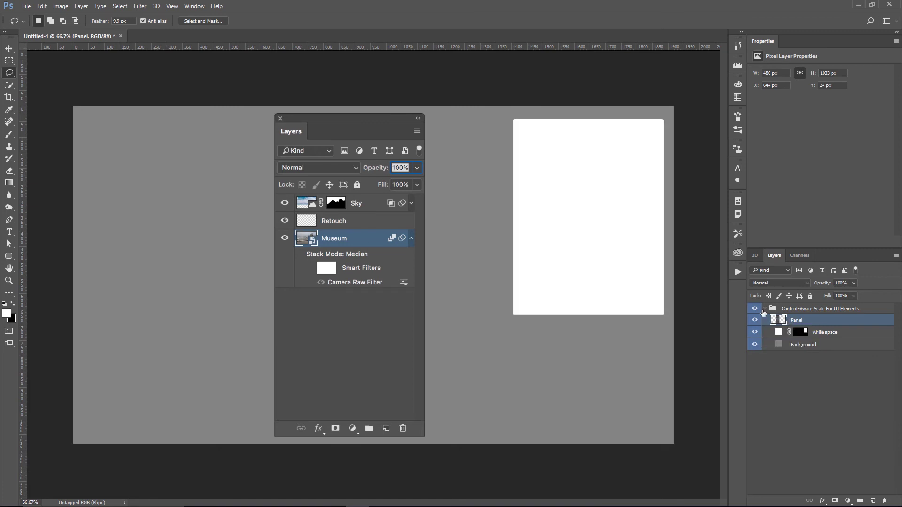
left_click(11, 49)
mouse_move(338, 191)
left_mouse_down()
mouse_move(493, 206)
mouse_move(537, 196)
mouse_move(534, 215)
mouse_move(368, 221)
mouse_move(315, 209)
left_mouse_up()
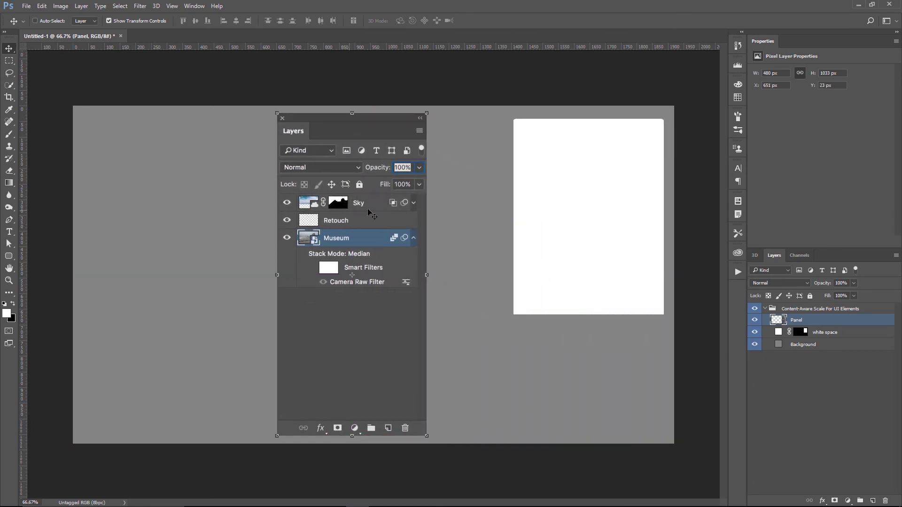
left_click(9, 60)
left_click_drag(238, 301, 499, 405)
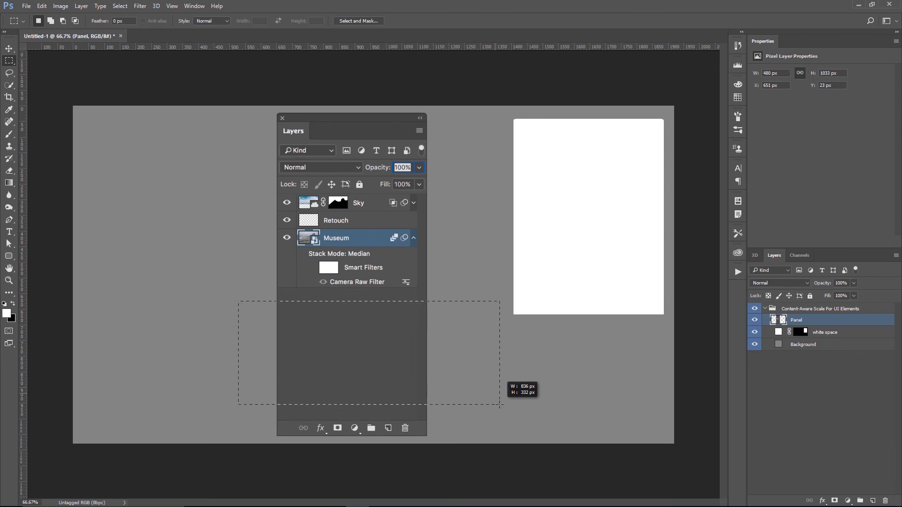
key("Delete")
left_click_drag(466, 443, 199, 401)
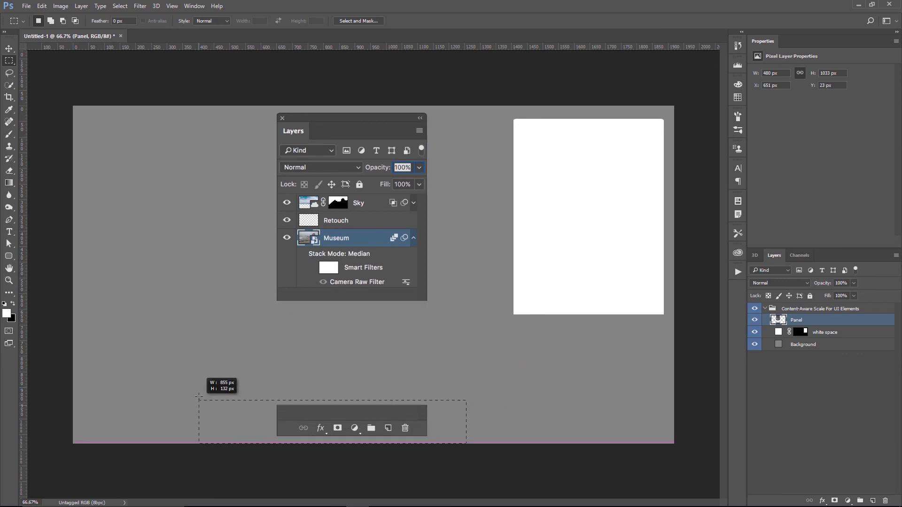
left_click(9, 48)
left_click_drag(385, 424, 385, 295)
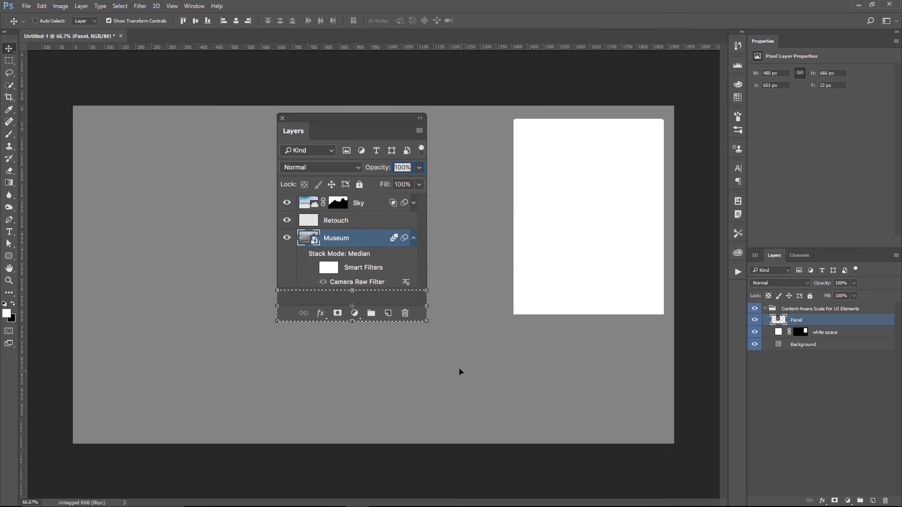
key("ctrl")
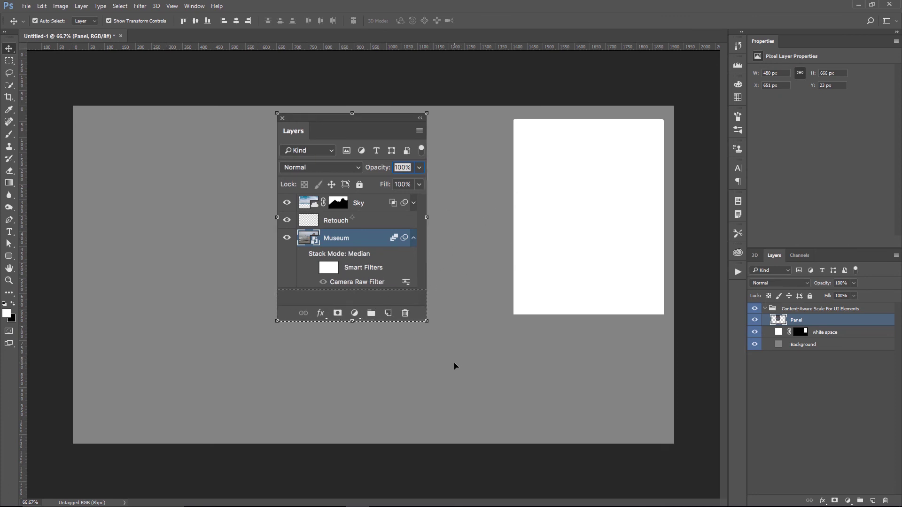
key("ctrl+d")
key("ctrl")
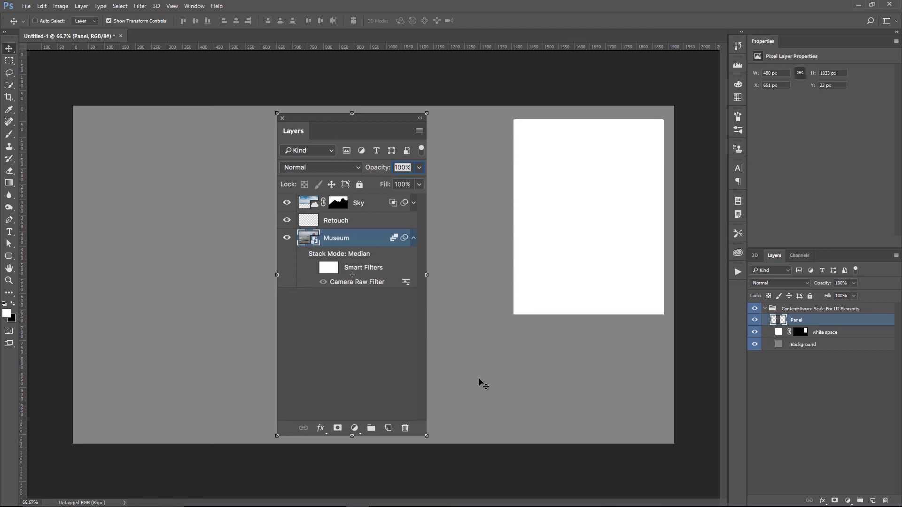
Move the panel mockup over the right white area and content-aware squeeze it to 60.5% height.
left_click_drag(339, 252, 542, 257)
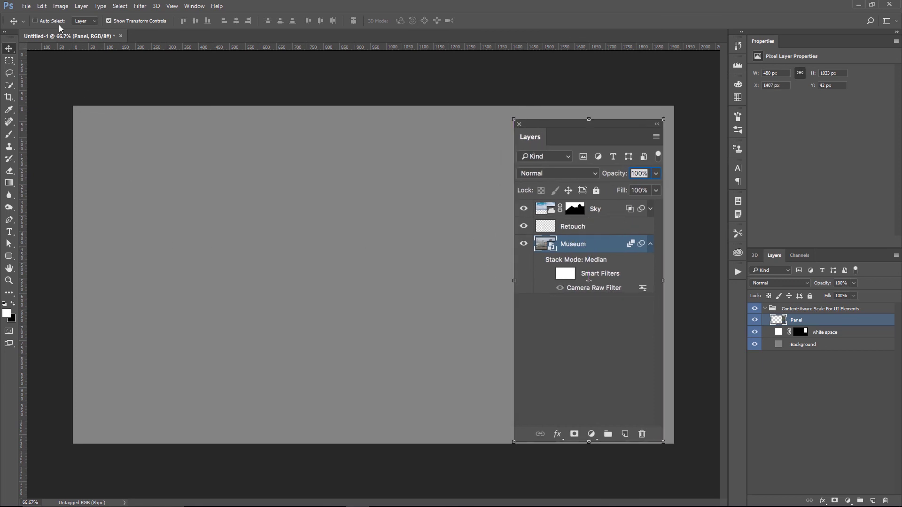
left_click(44, 6)
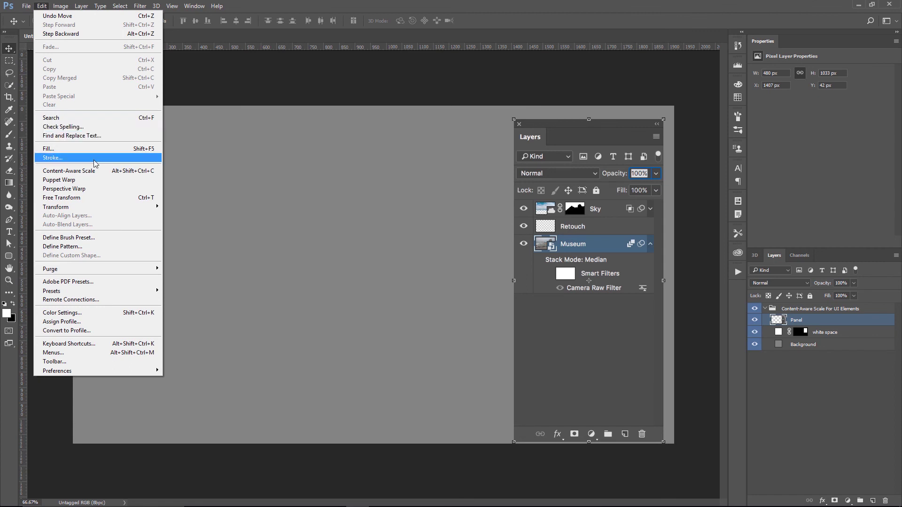
left_click(71, 171)
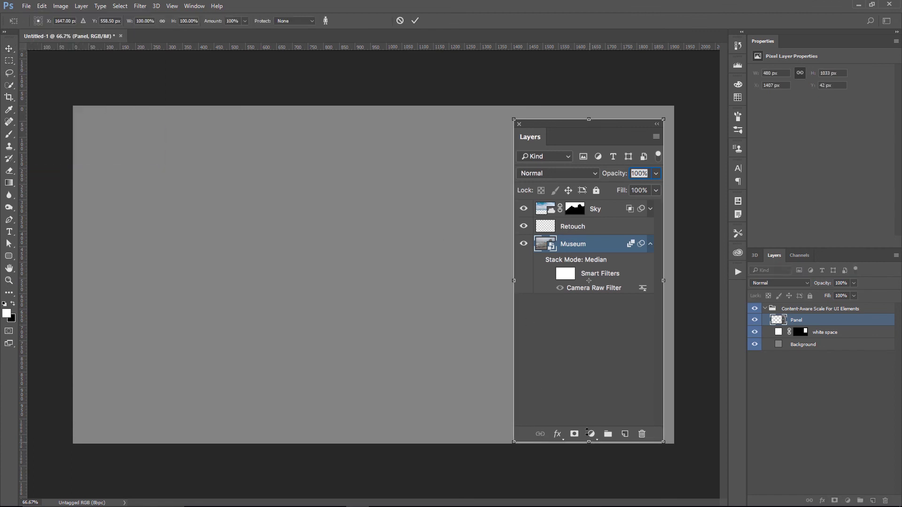
left_click_drag(588, 441, 585, 313)
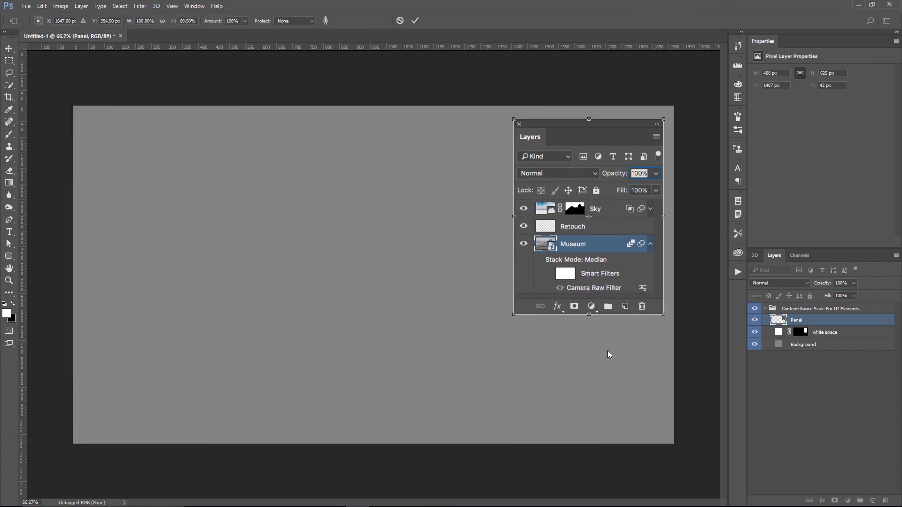
left_click(416, 21)
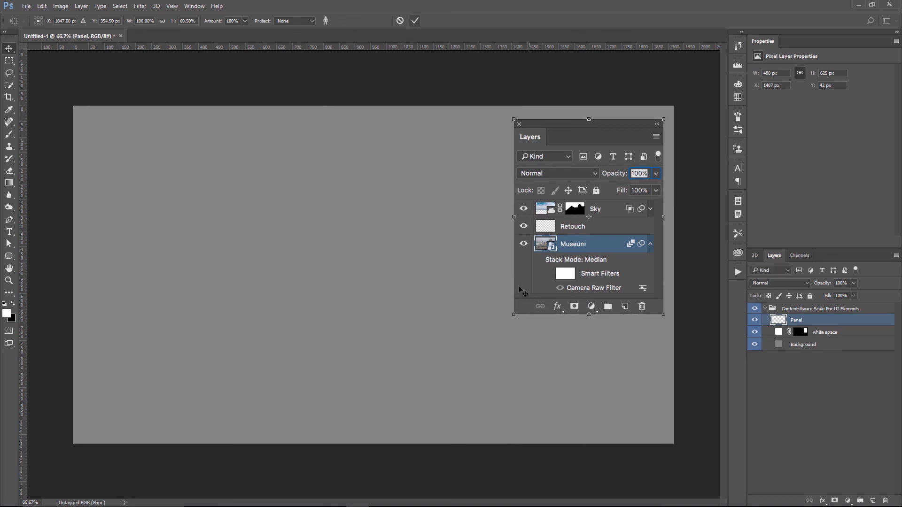